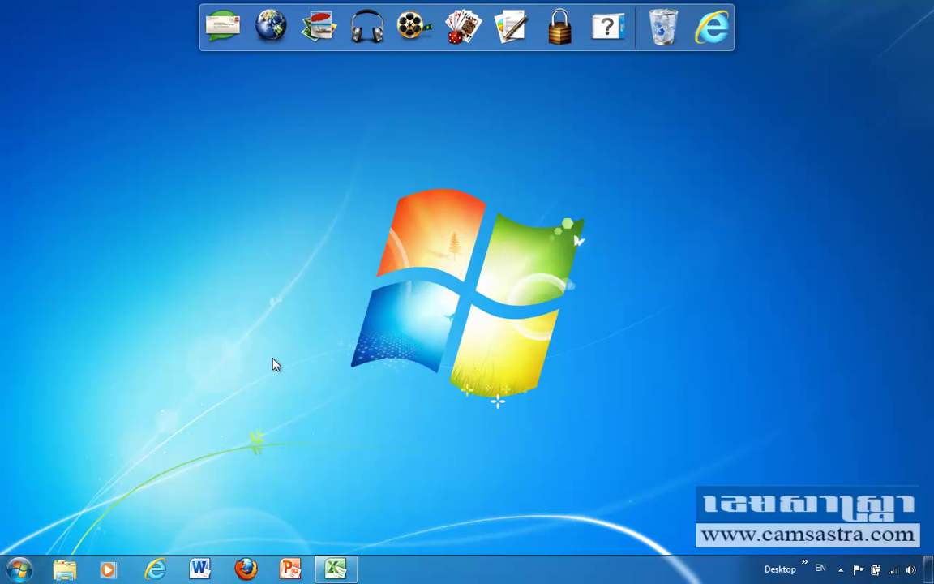
# Restore the 'Copy of Invoice' workbook window in Excel from the taskbar
pyautogui.click(337, 569)
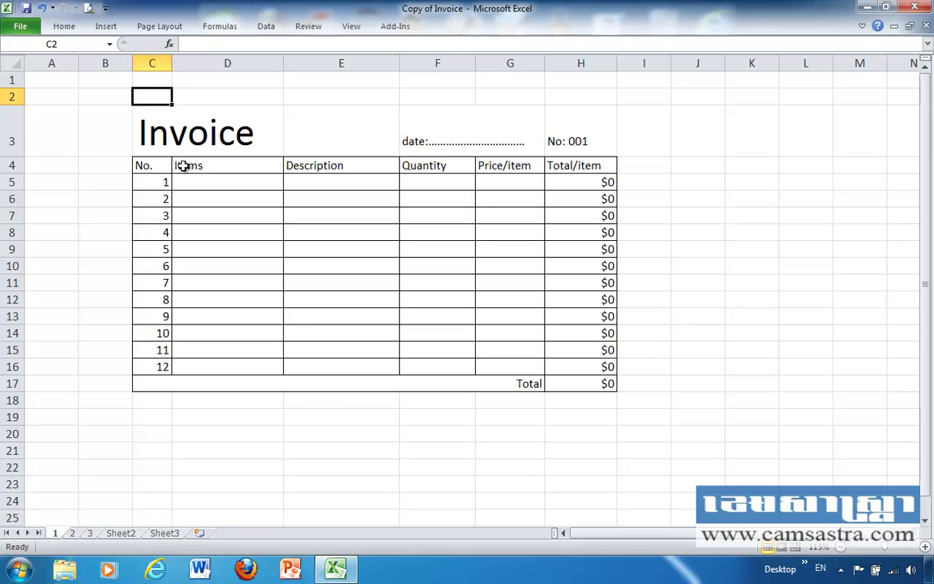
pyautogui.click(302, 136)
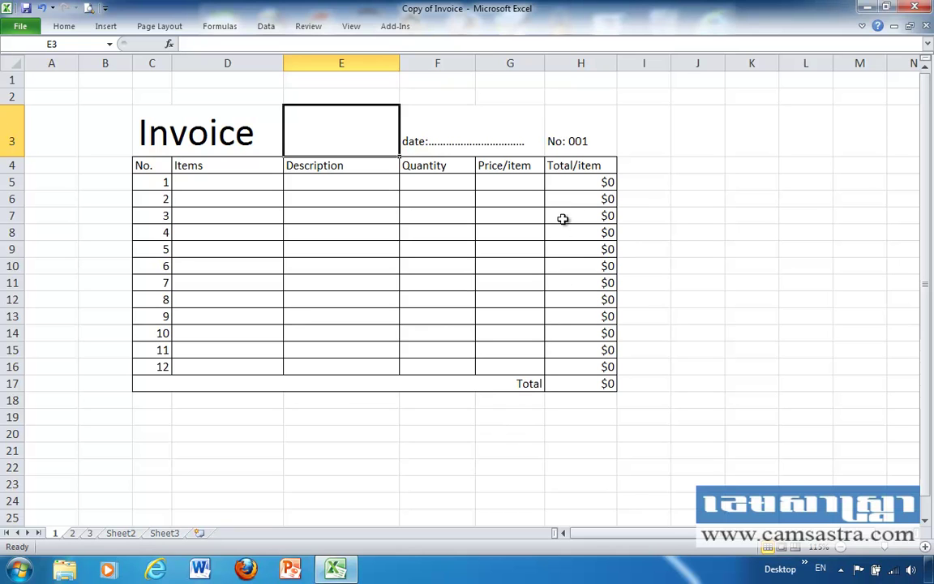
pyautogui.click(575, 184)
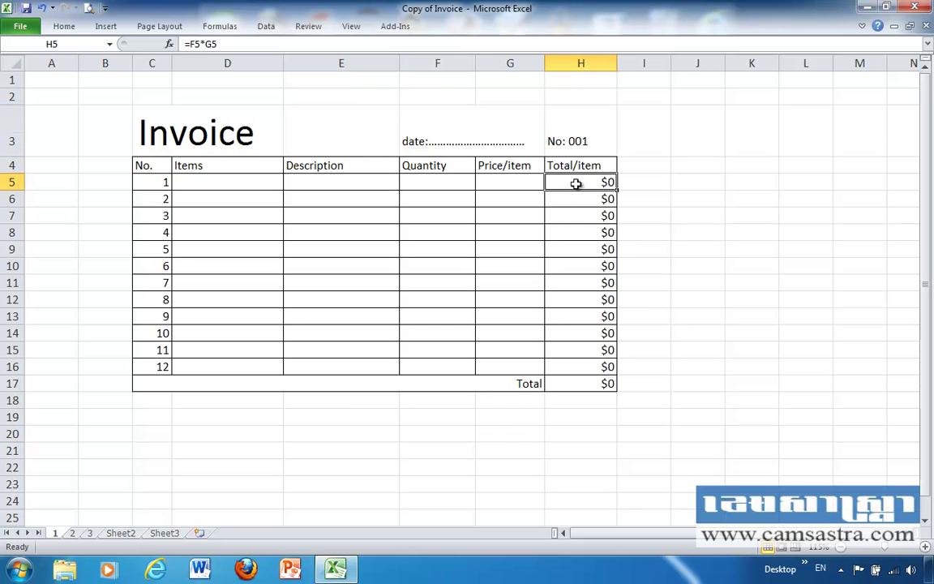
pyautogui.click(143, 167)
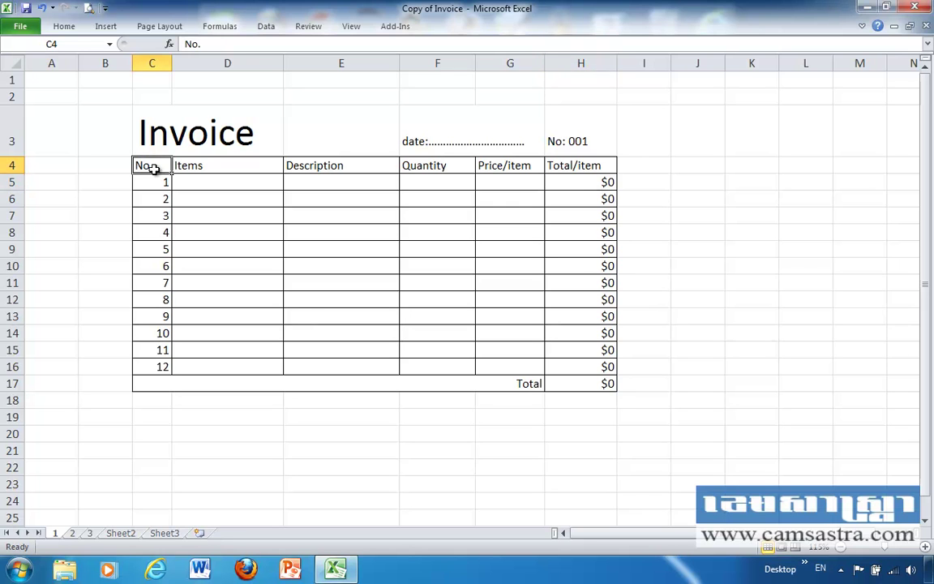
pyautogui.click(196, 168)
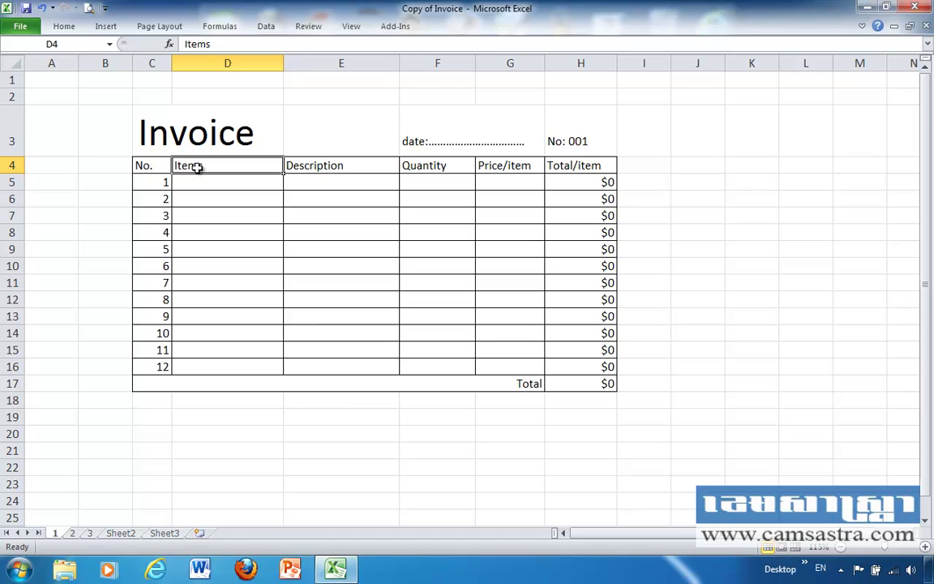
pyautogui.click(327, 167)
pyautogui.click(433, 167)
pyautogui.click(515, 167)
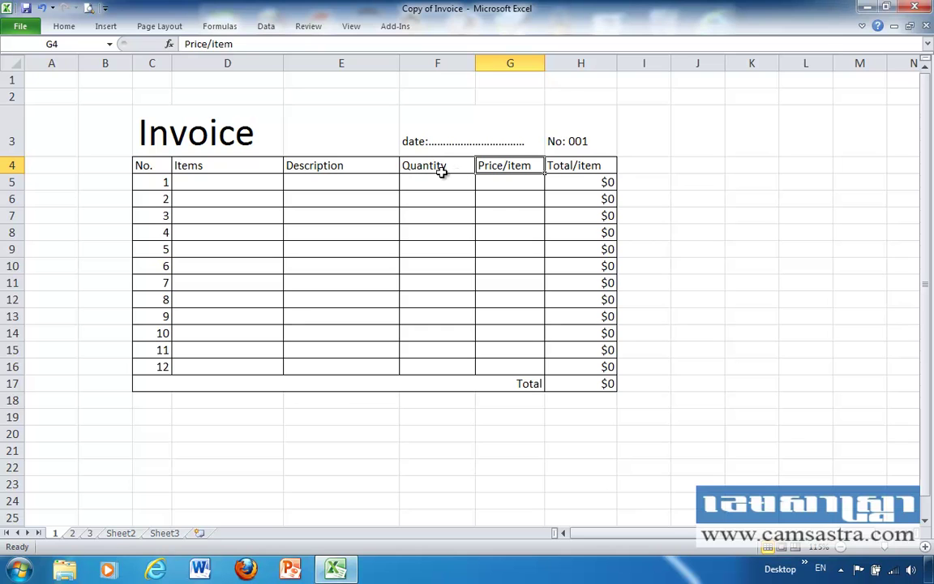
pyautogui.click(578, 167)
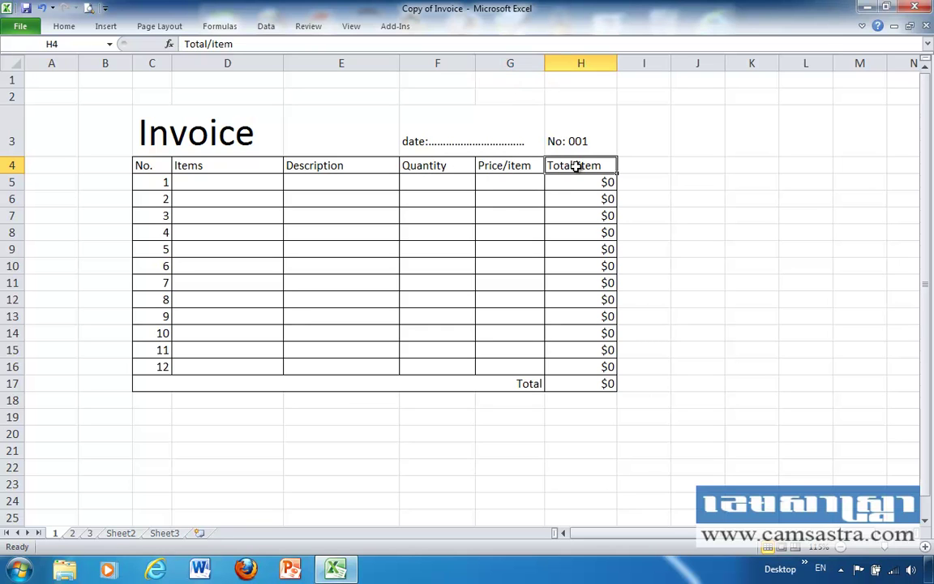
pyautogui.click(504, 165)
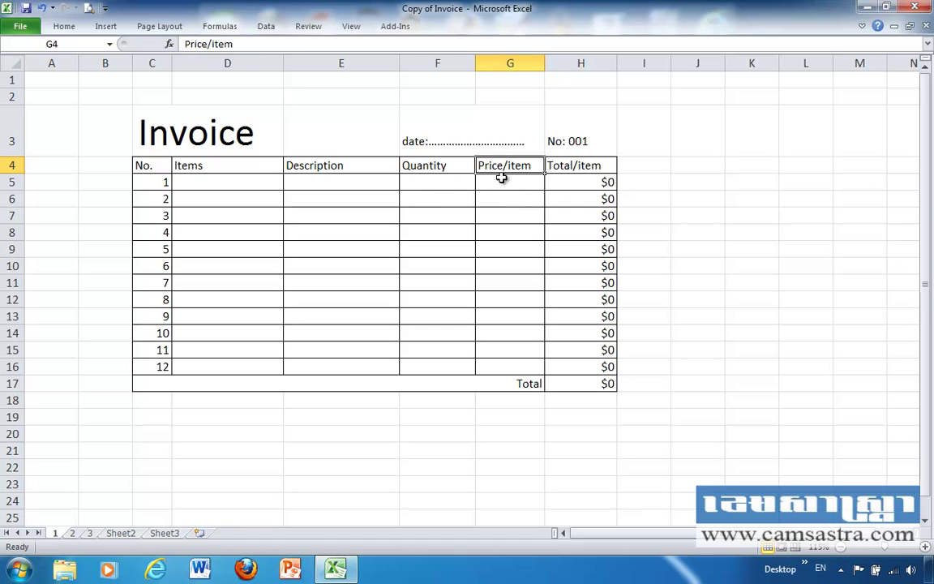
pyautogui.click(586, 180)
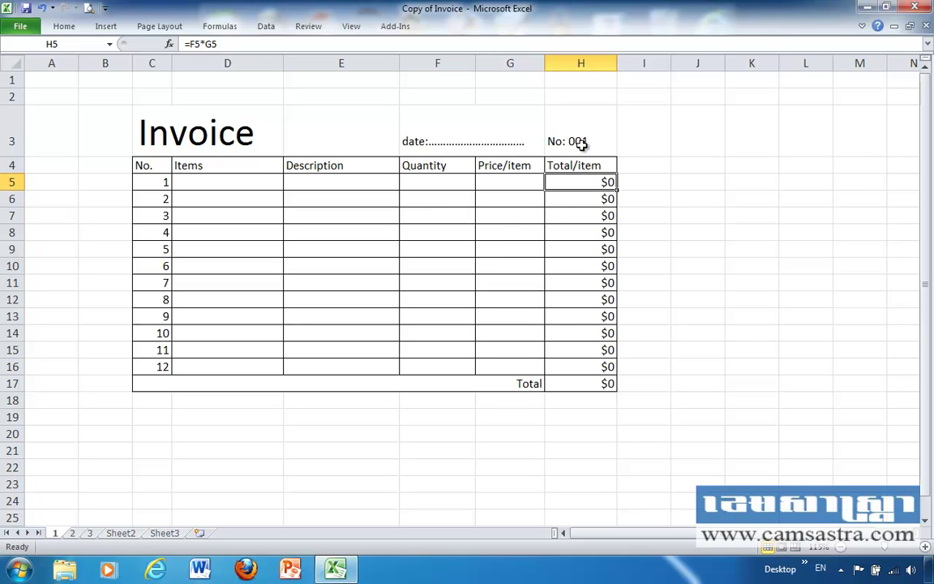
pyautogui.click(72, 533)
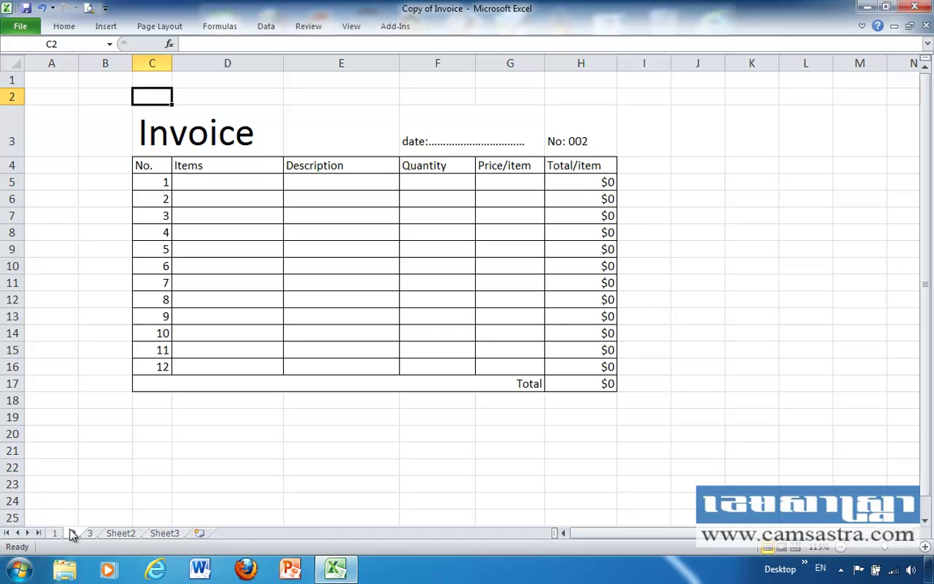
pyautogui.click(90, 533)
pyautogui.click(58, 533)
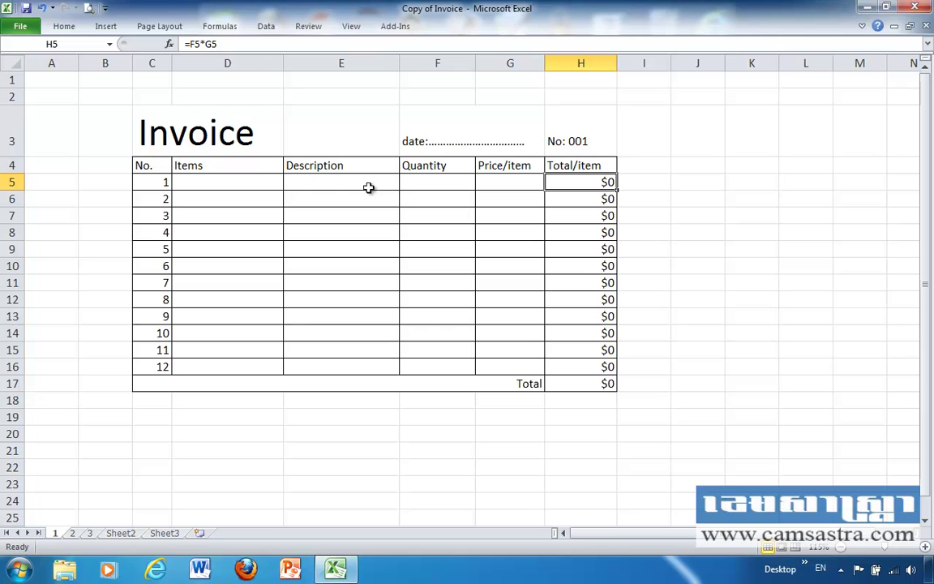
# Enter items e, d and f in D5:D7
pyautogui.click(257, 183)
pyautogui.write('e')
pyautogui.click(248, 198)
pyautogui.write('d')
pyautogui.click(258, 215)
pyautogui.write('f')
# Enter quantities 2, 3 and 5 in F5:F7
pyautogui.click(420, 183)
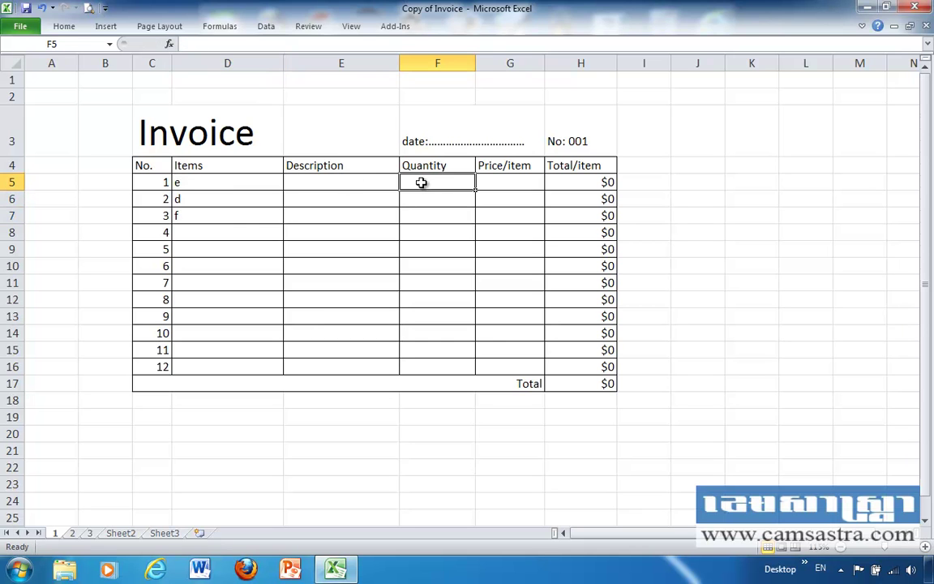
pyautogui.write('2')
pyautogui.click(431, 200)
pyautogui.write('3')
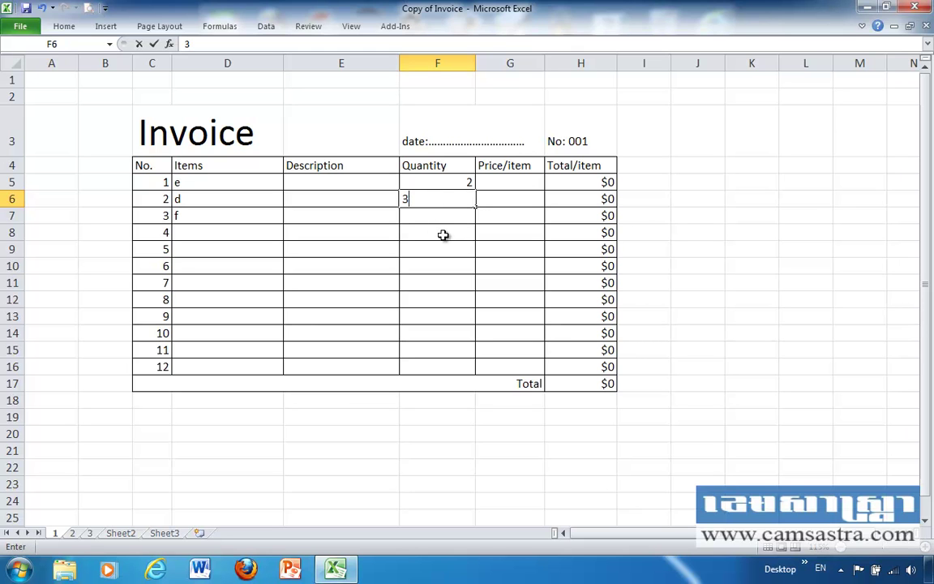
pyautogui.click(443, 217)
pyautogui.write('5')
# Enter prices 100, 200 and 300 in G5:G7, then recheck the H5 line total
pyautogui.click(531, 182)
pyautogui.write('1')
pyautogui.write('0')
pyautogui.click(515, 200)
pyautogui.write('200')
pyautogui.click(513, 215)
pyautogui.write('300')
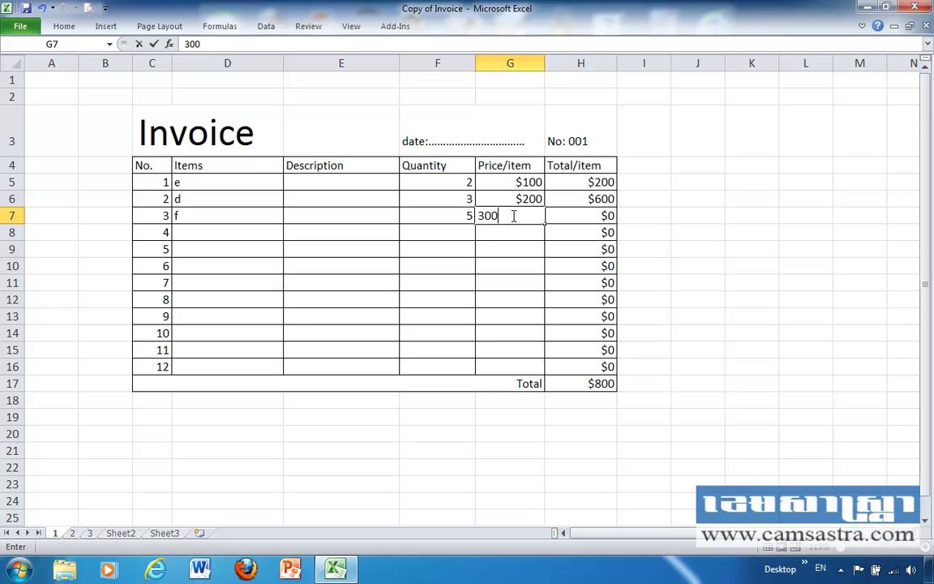
pyautogui.click(517, 232)
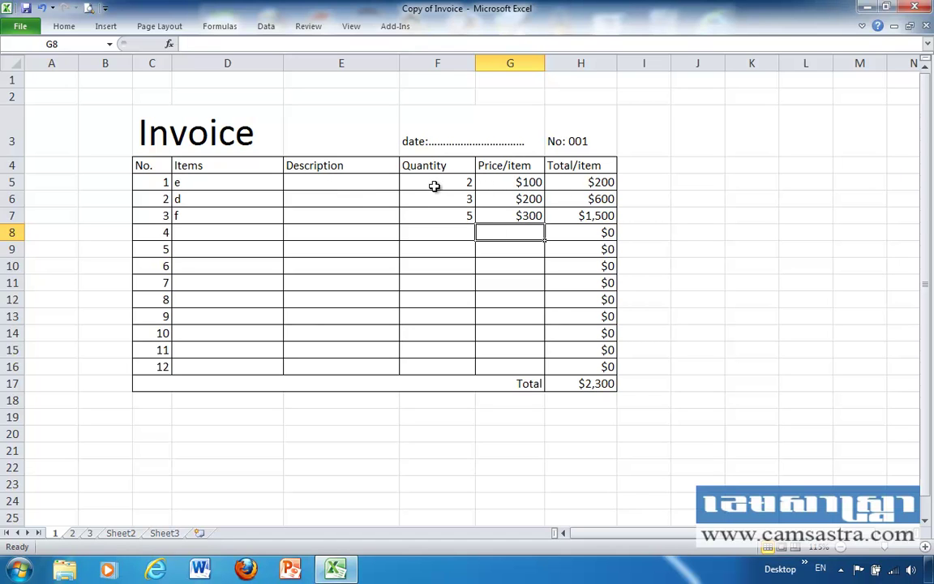
pyautogui.click(591, 182)
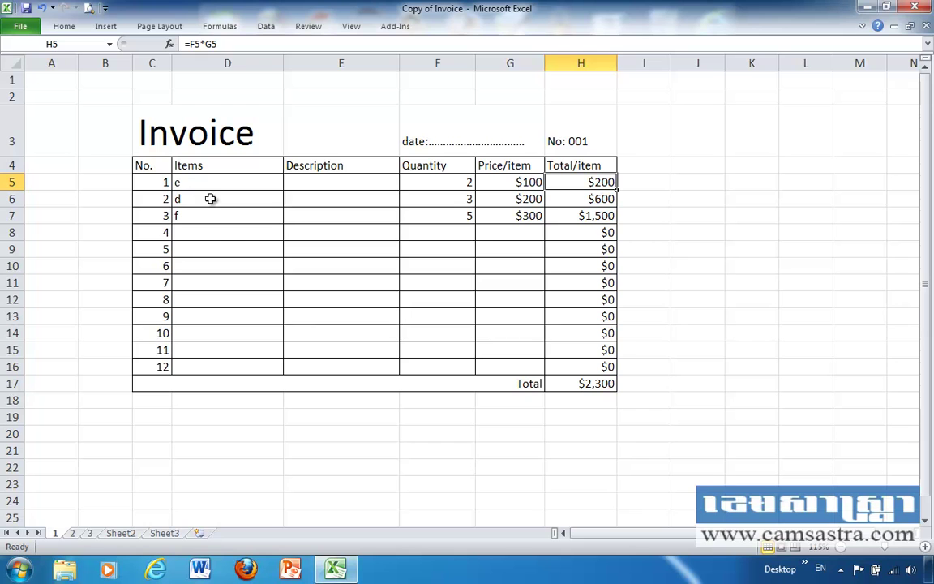
# Delete the contents of D5:H16 and the grand total in H17
pyautogui.moveTo(189, 185)
pyautogui.mouseDown()
pyautogui.moveTo(613, 350)
pyautogui.moveTo(614, 366)
pyautogui.mouseUp()
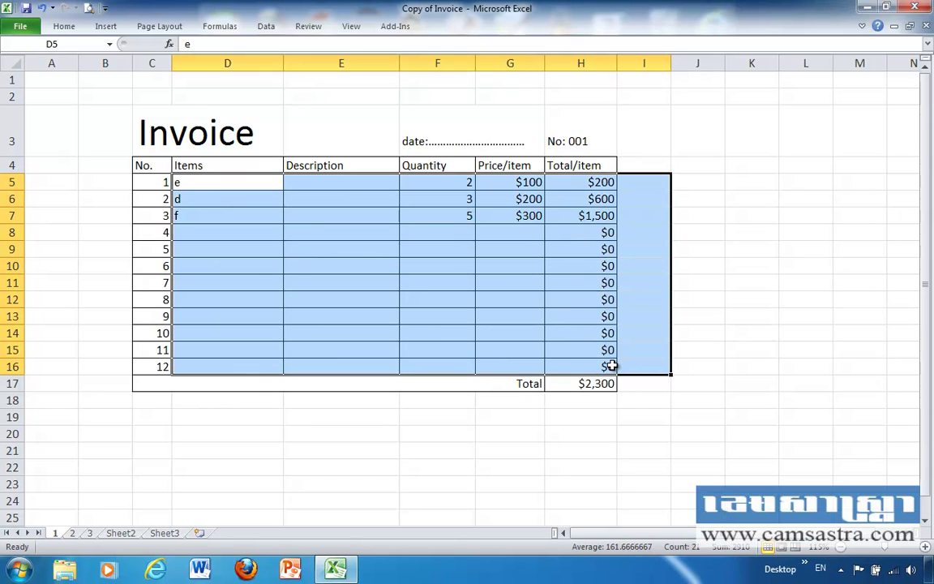
pyautogui.press('Delete')
pyautogui.click(597, 382)
pyautogui.press('Delete')
pyautogui.click(585, 251)
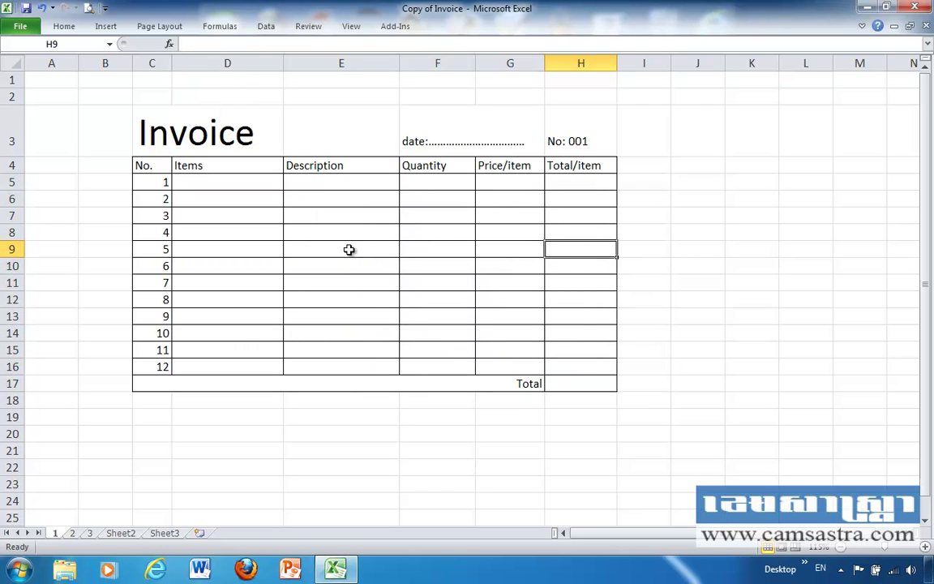
pyautogui.click(574, 184)
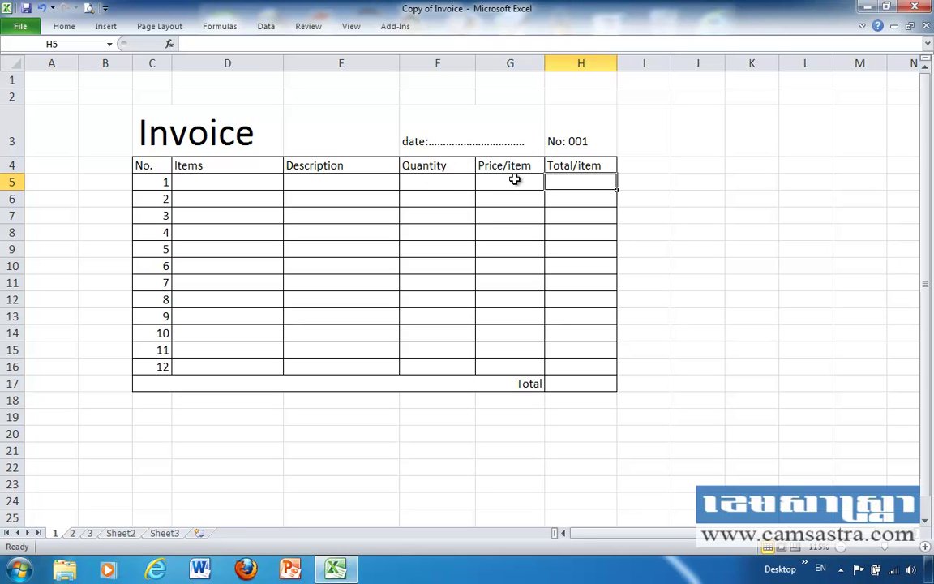
# Enter the formula =F5*G5 in H5 for the first row's line total
pyautogui.write('=')
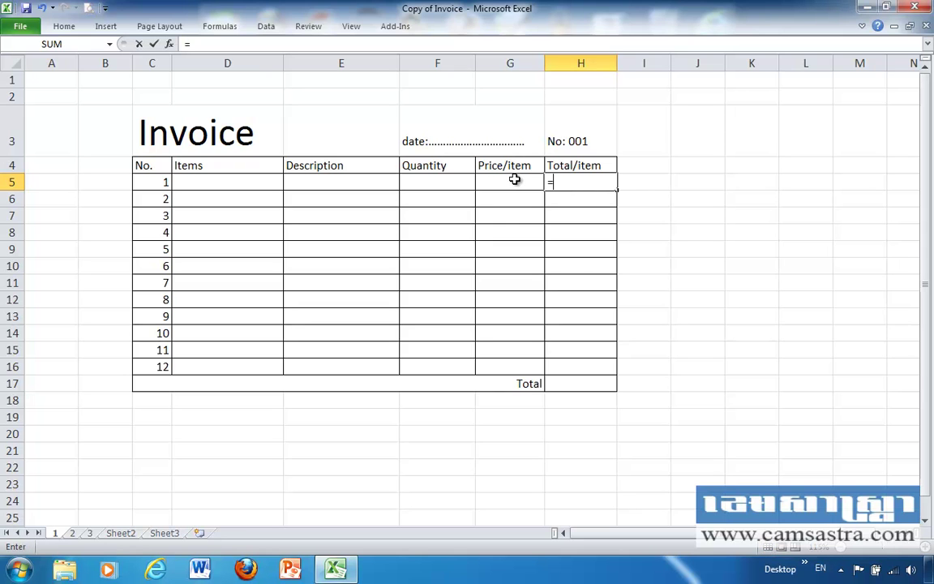
pyautogui.click(422, 181)
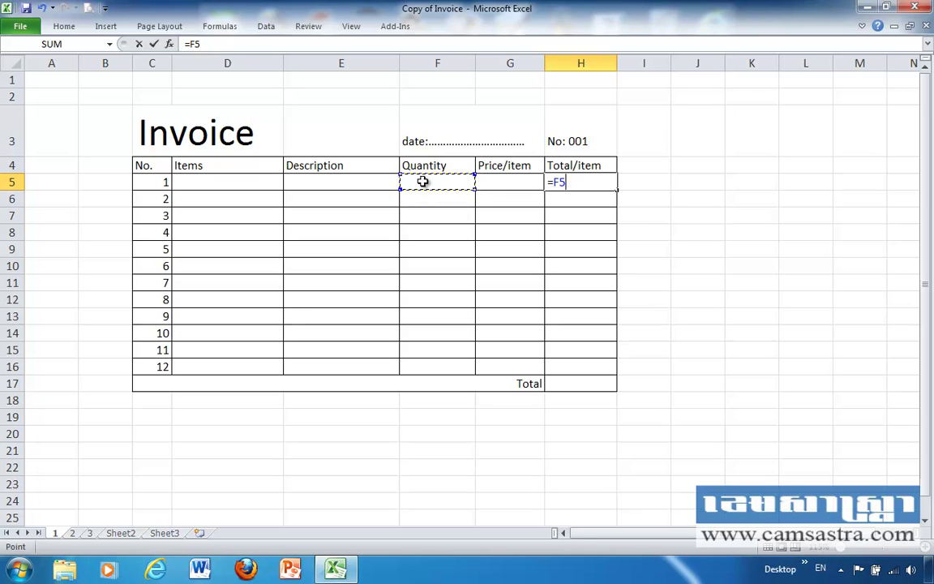
pyautogui.write('*')
pyautogui.click(514, 184)
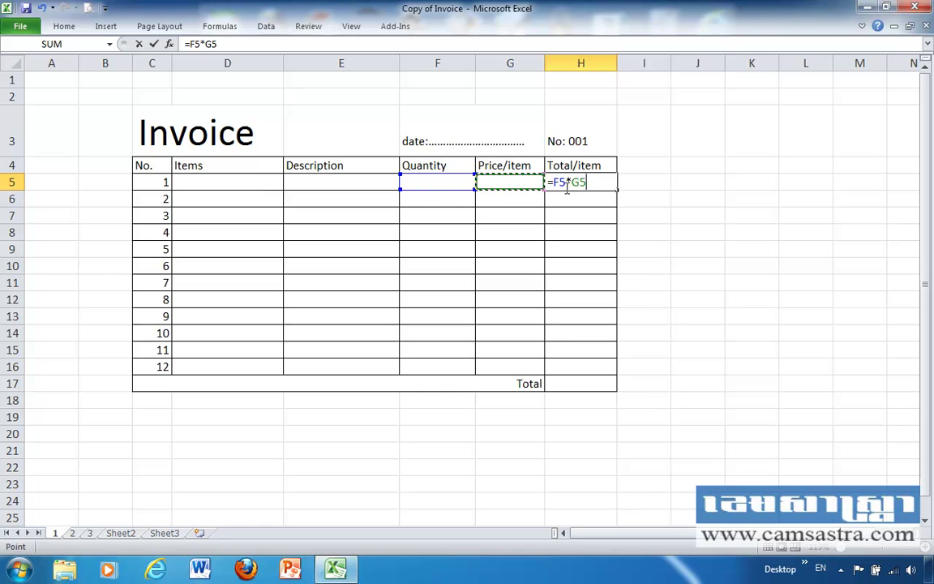
pyautogui.press('Return')
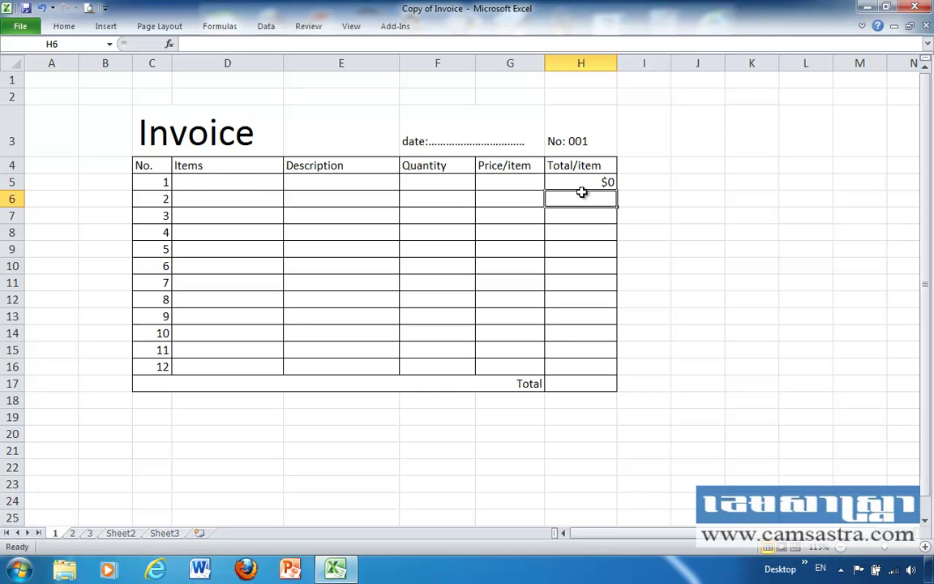
# Copy the =F5*G5 formula from H5 down through H16
pyautogui.click(591, 183)
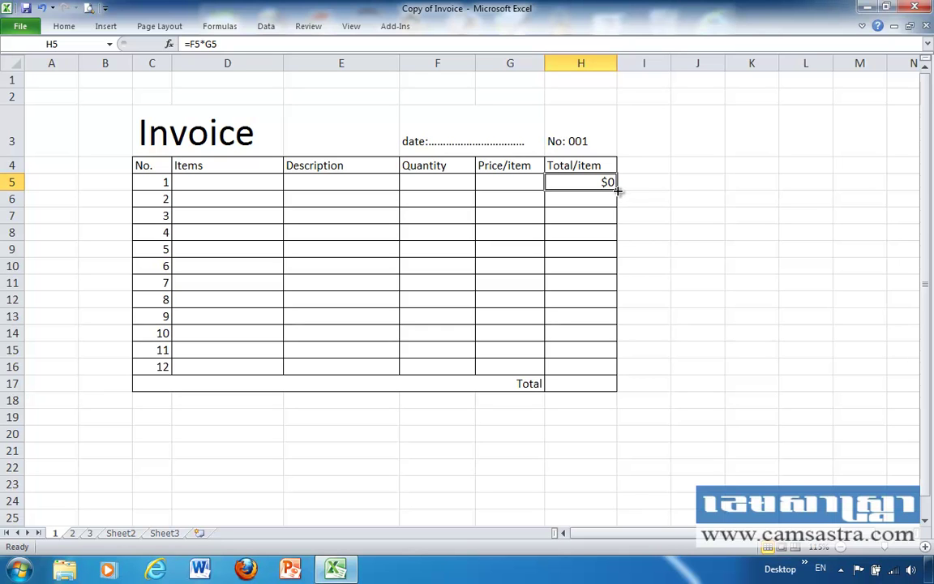
pyautogui.moveTo(618, 191); pyautogui.dragTo(616, 369)
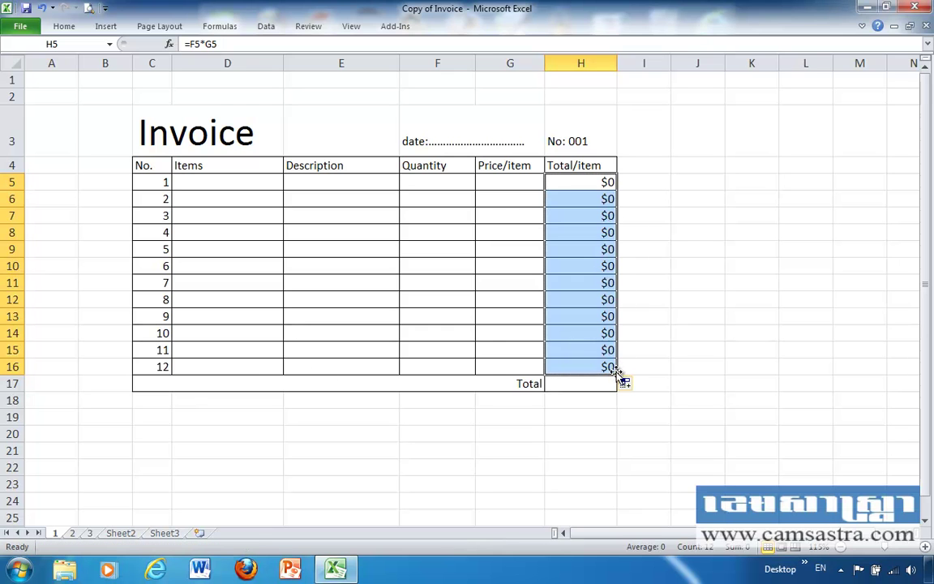
pyautogui.click(592, 384)
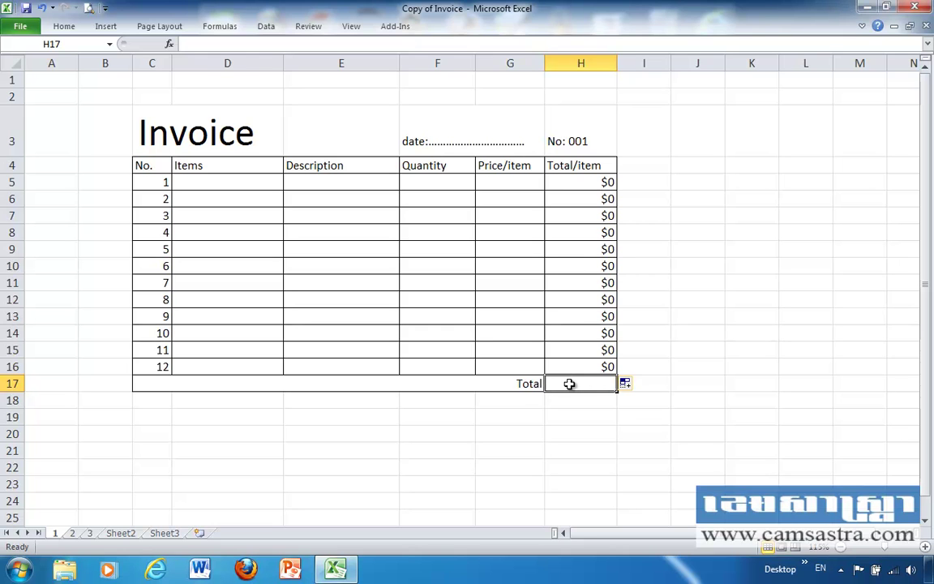
# Enter =SUM(H5:H16) in the grand total cell H17
pyautogui.write('=')
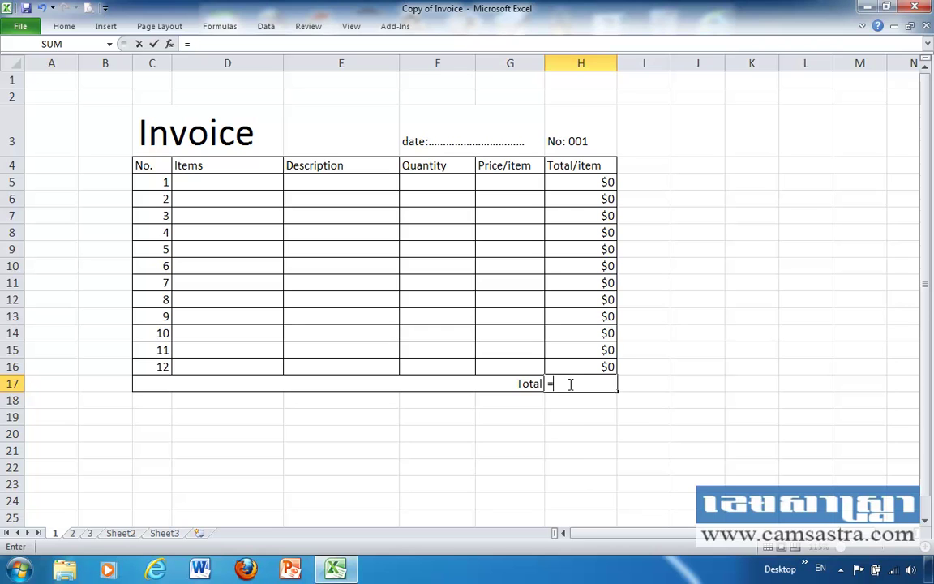
pyautogui.write('s')
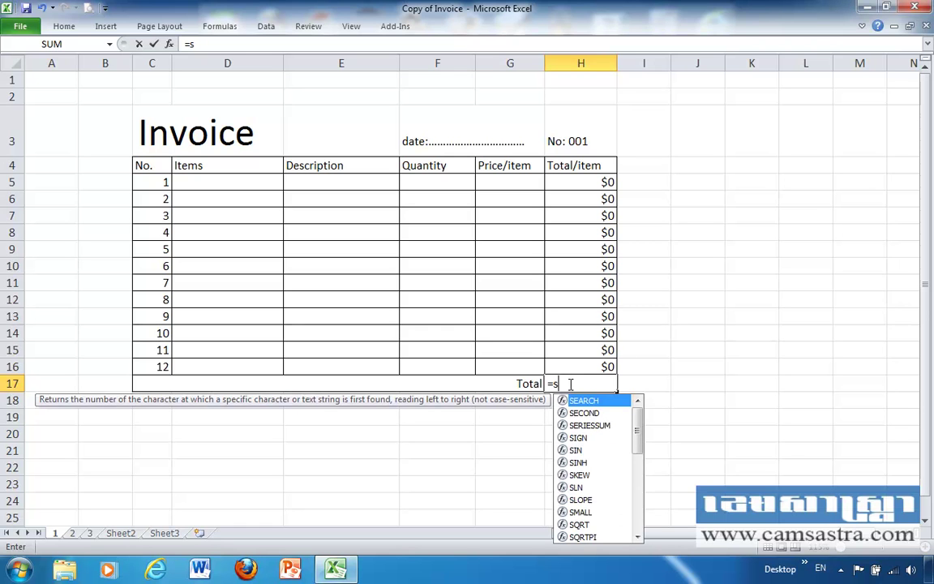
pyautogui.write('um(')
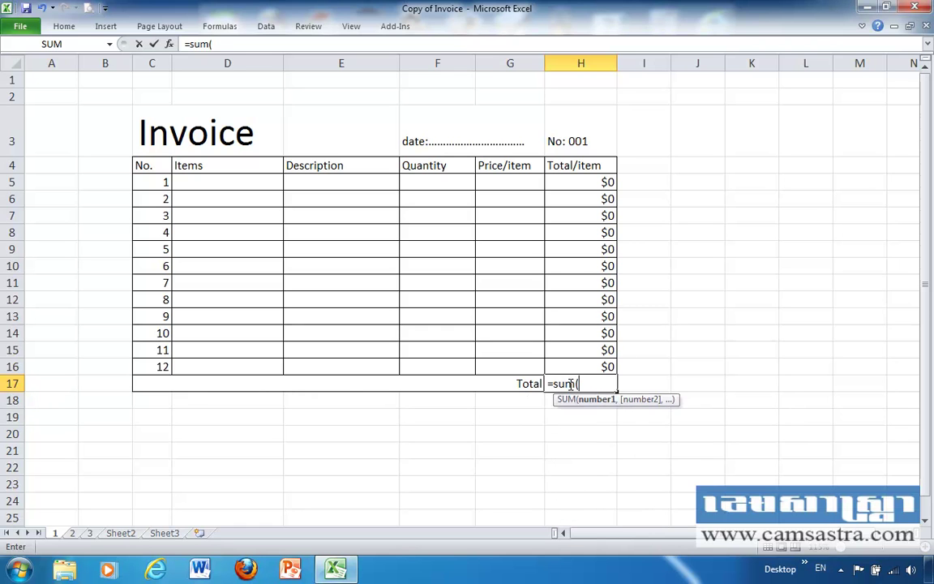
pyautogui.moveTo(586, 183); pyautogui.dragTo(588, 365)
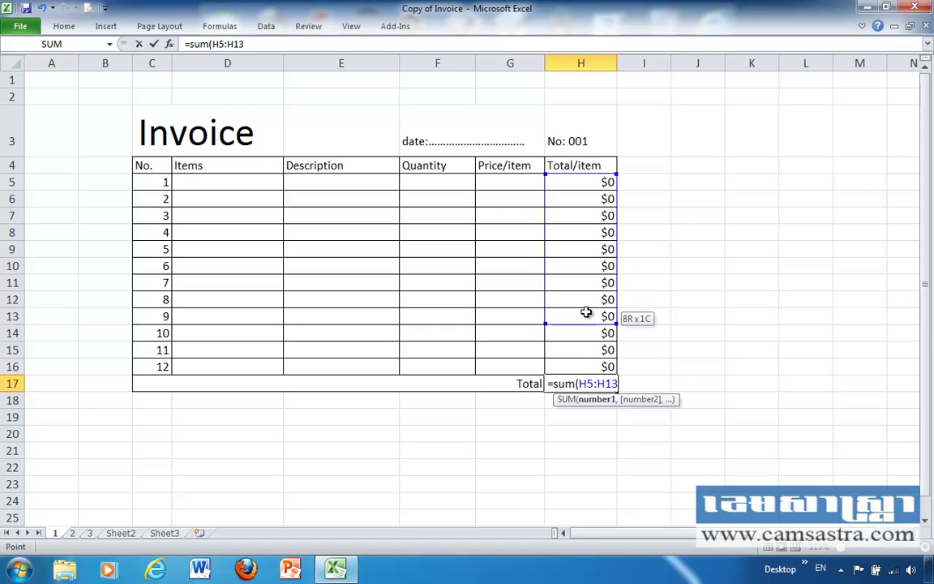
pyautogui.write(')')
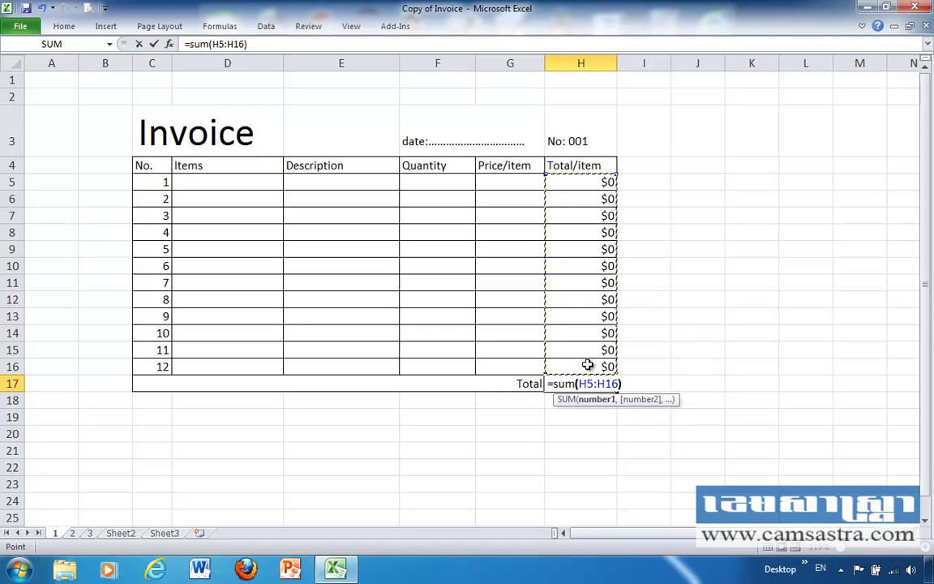
pyautogui.press('Return')
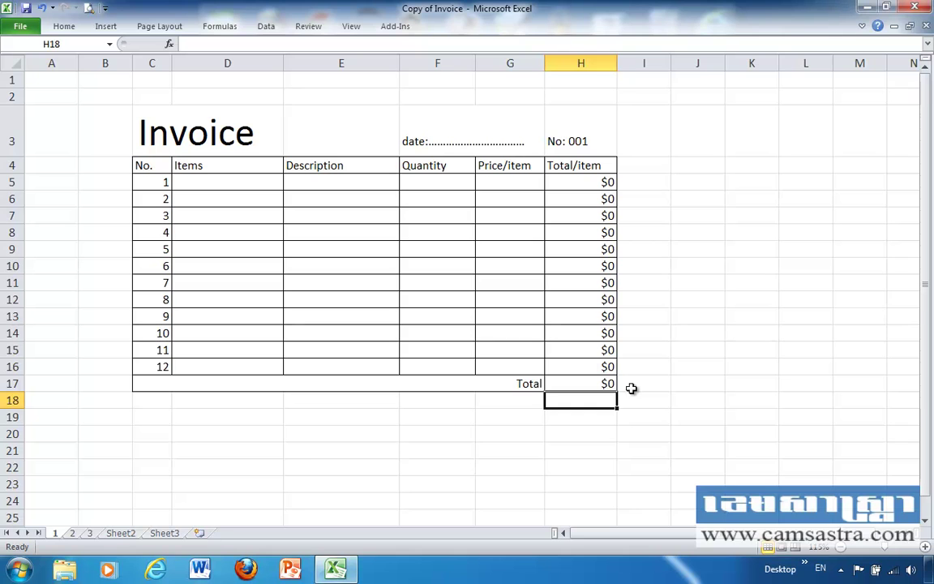
pyautogui.click(634, 386)
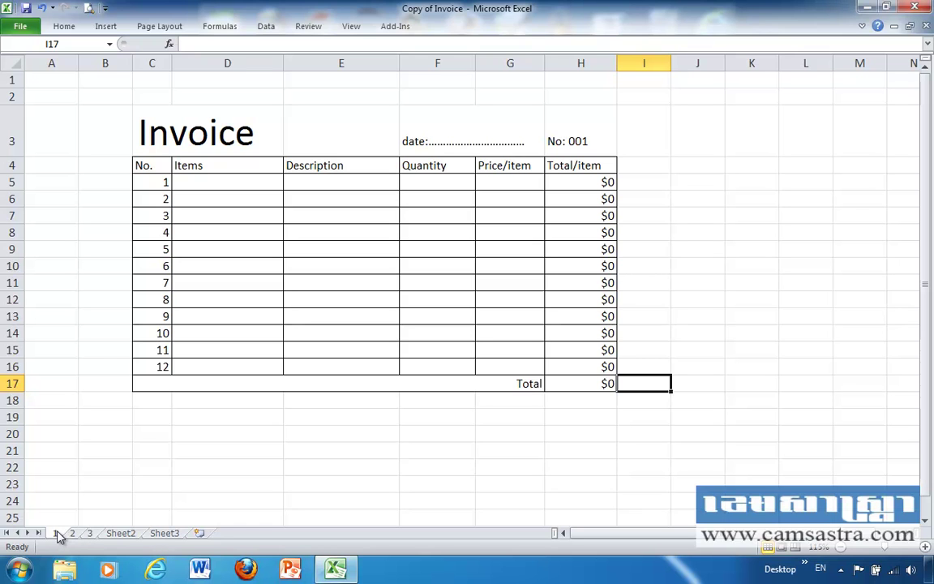
# Copy sheet 1 into a new sheet '1 (2)' placed before sheet 2
pyautogui.rightClick(57, 534)
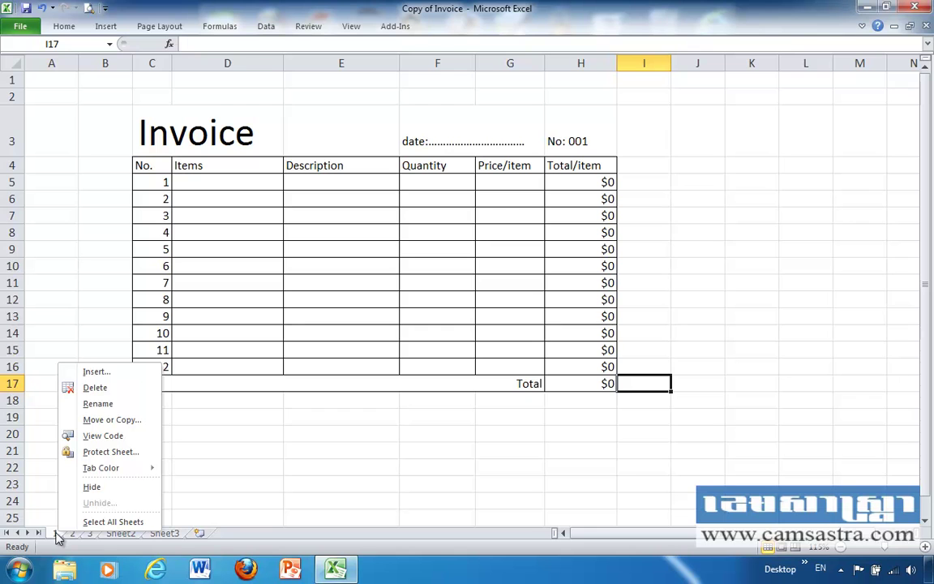
pyautogui.click(123, 422)
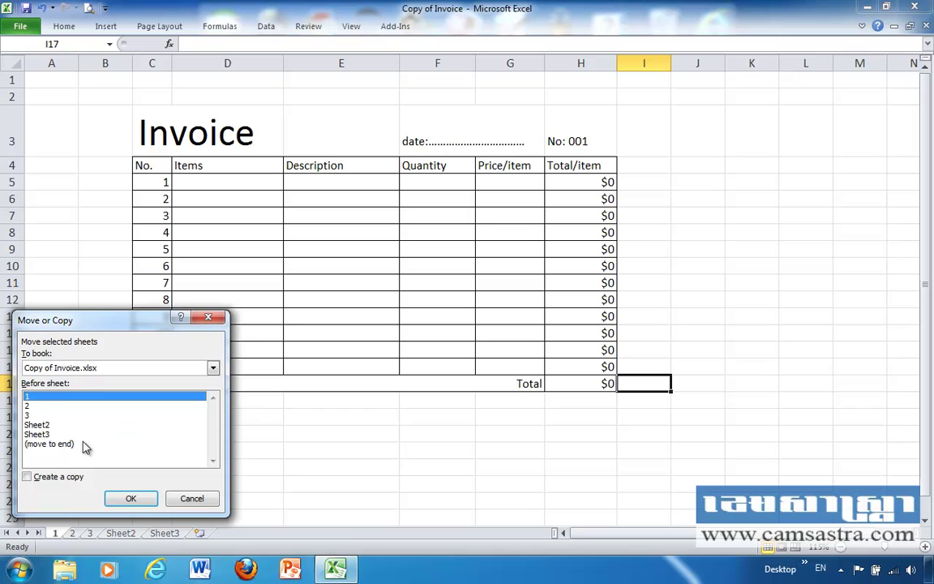
pyautogui.click(27, 477)
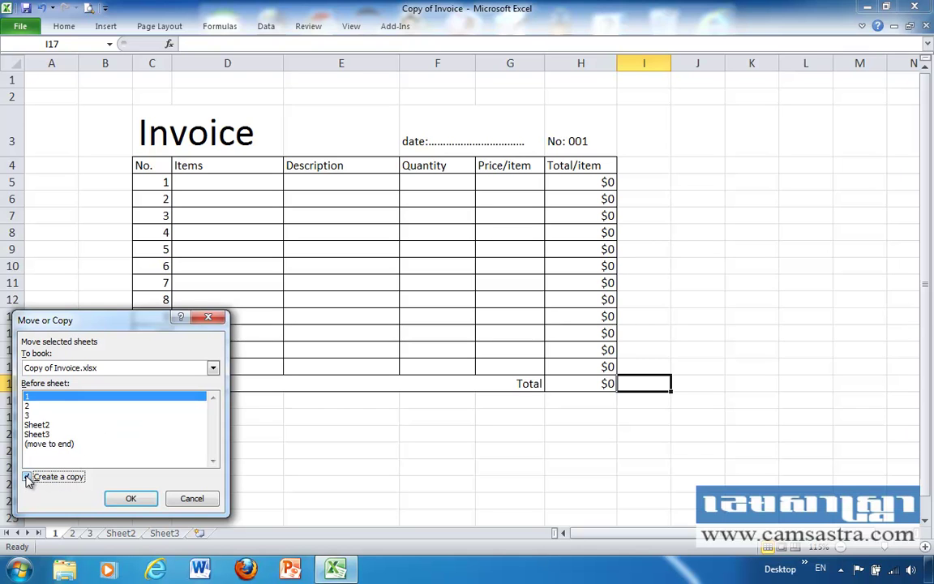
pyautogui.click(36, 406)
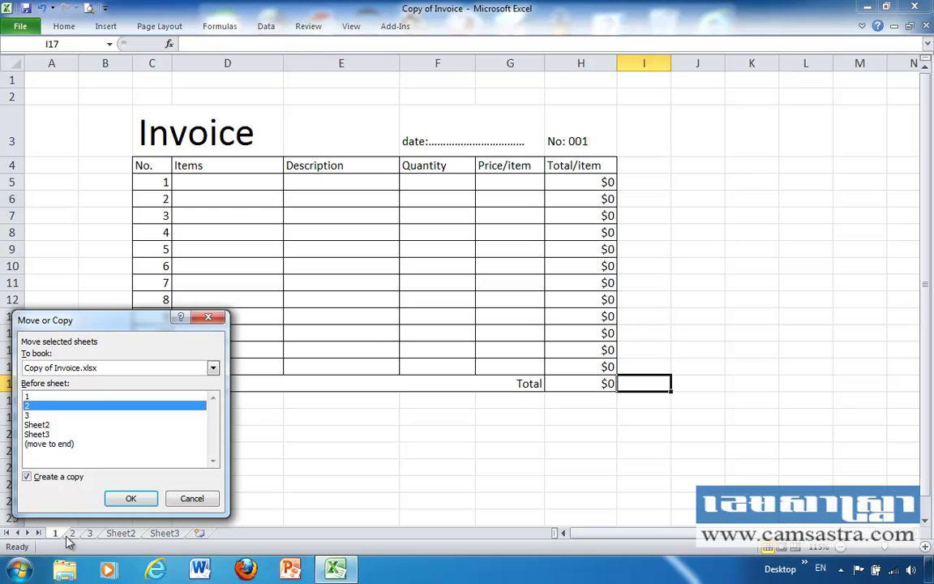
pyautogui.click(132, 499)
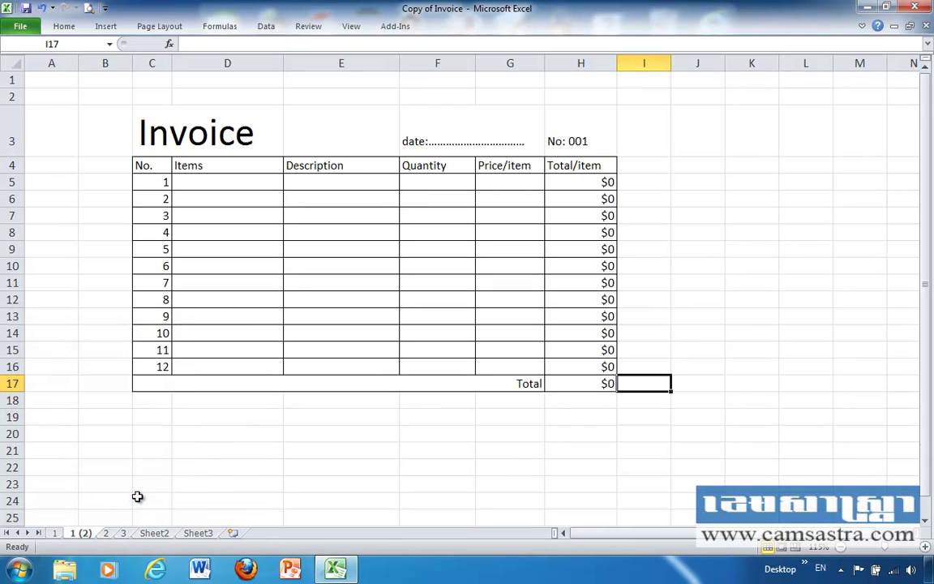
pyautogui.click(53, 533)
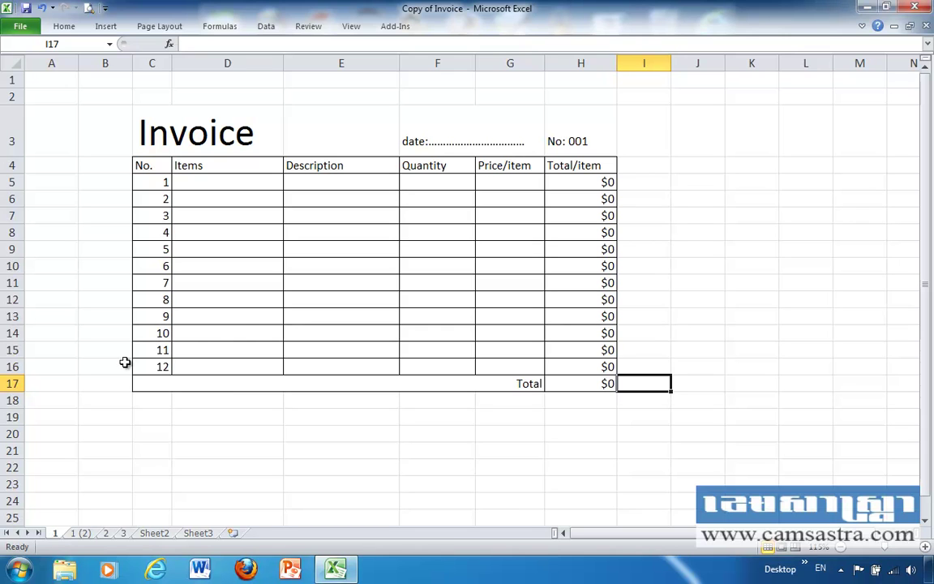
pyautogui.click(84, 533)
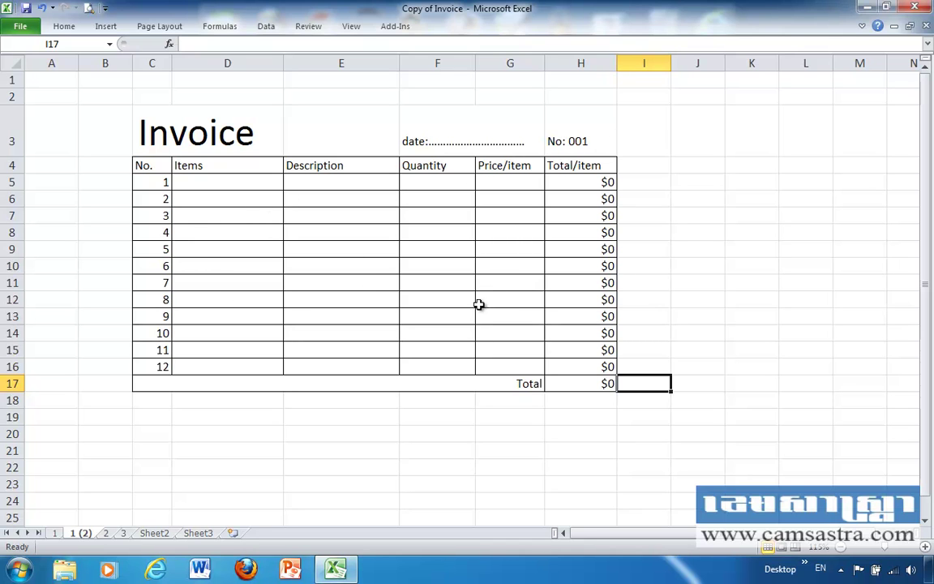
pyautogui.click(56, 533)
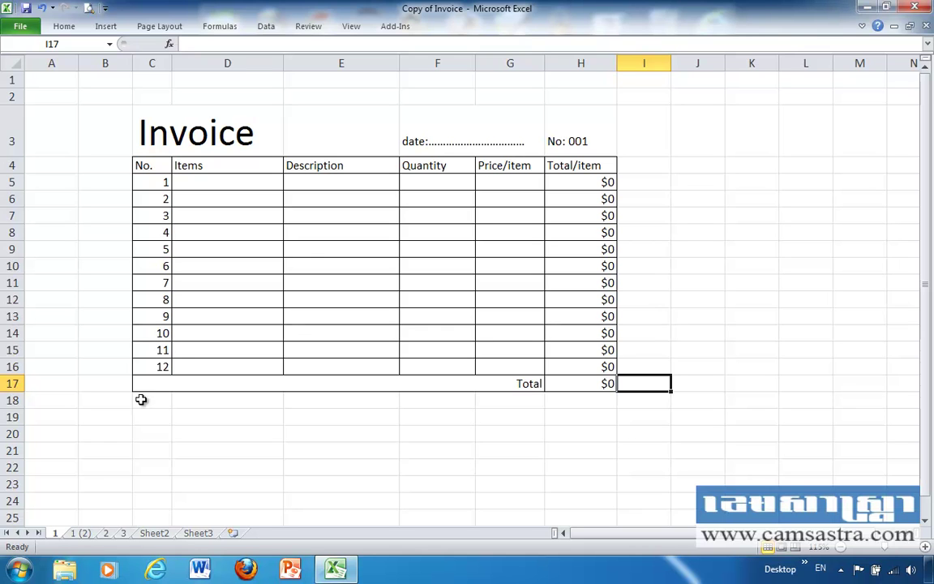
# Rename the '1 (2)' sheet to 33, then view the invoice 002 and 003 sheets
pyautogui.doubleClick(81, 532)
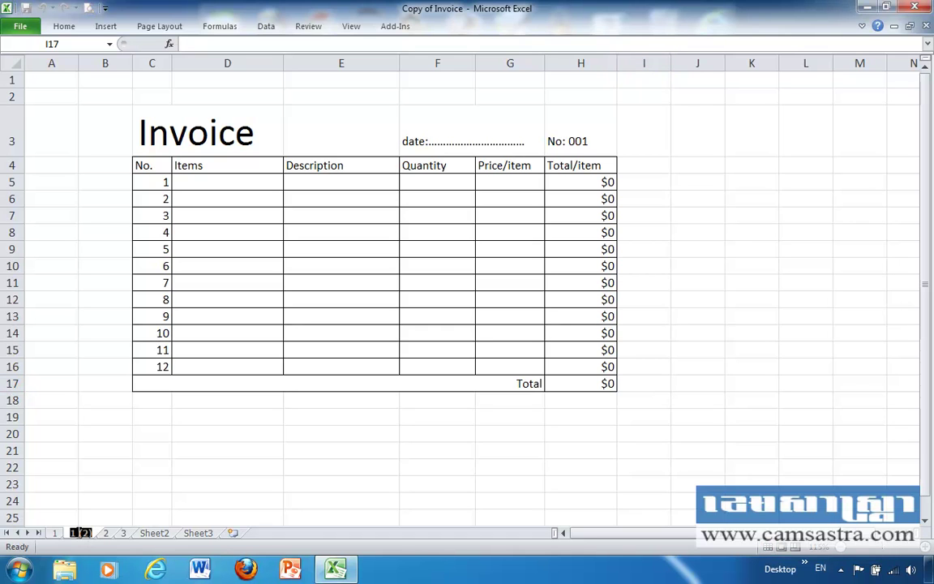
pyautogui.write('33')
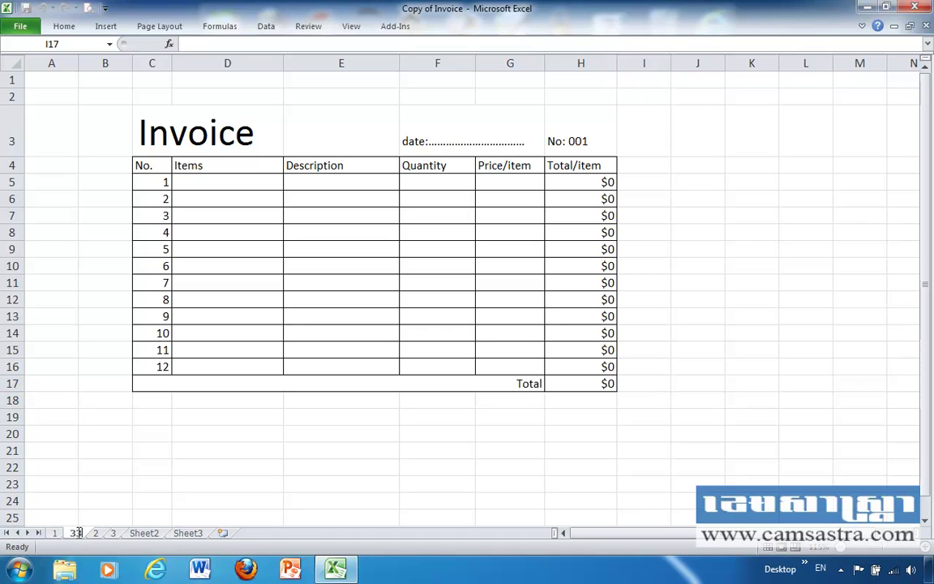
pyautogui.click(94, 533)
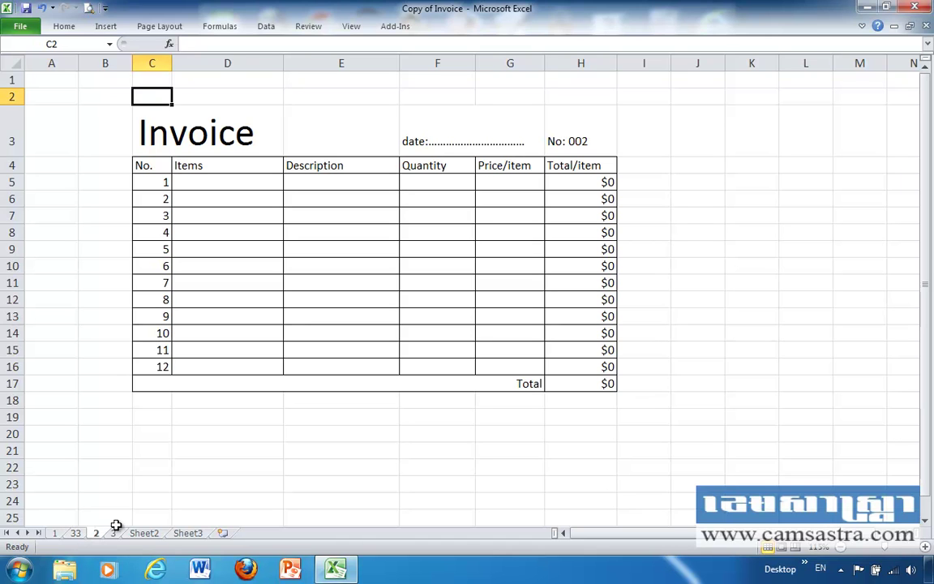
pyautogui.click(115, 533)
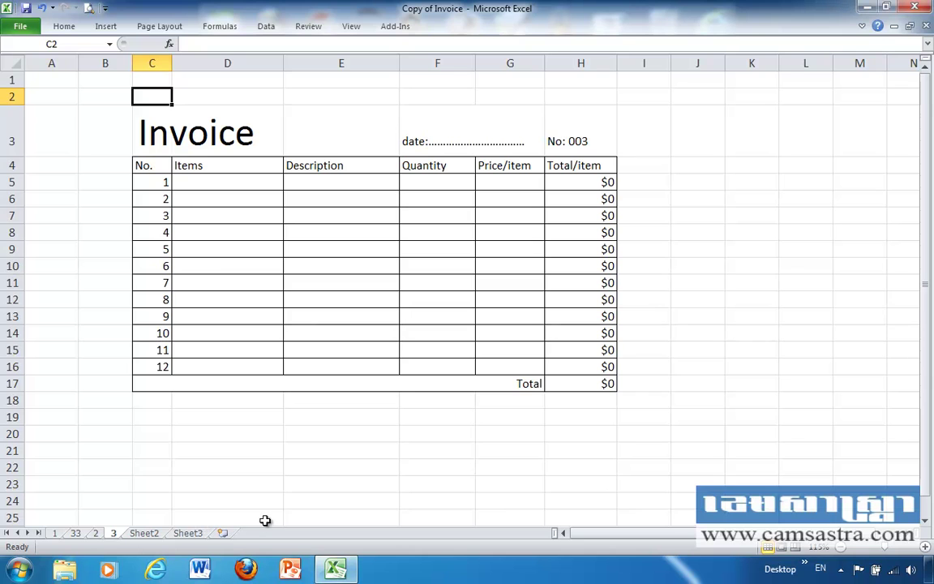
# Review sheets 1, 33 and 2, finishing on the invoice 003 sheet
pyautogui.click(55, 533)
pyautogui.click(250, 183)
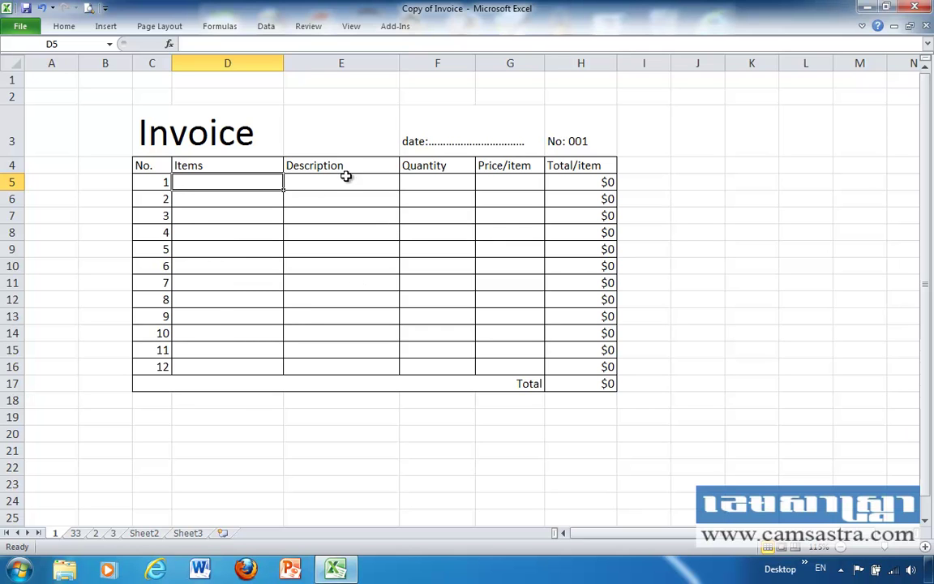
pyautogui.click(76, 533)
pyautogui.click(95, 534)
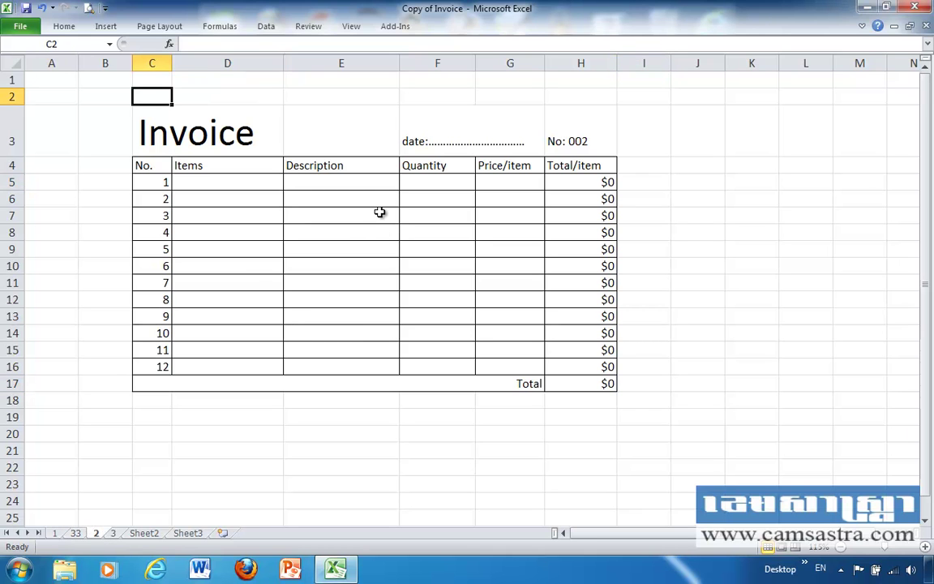
pyautogui.click(114, 533)
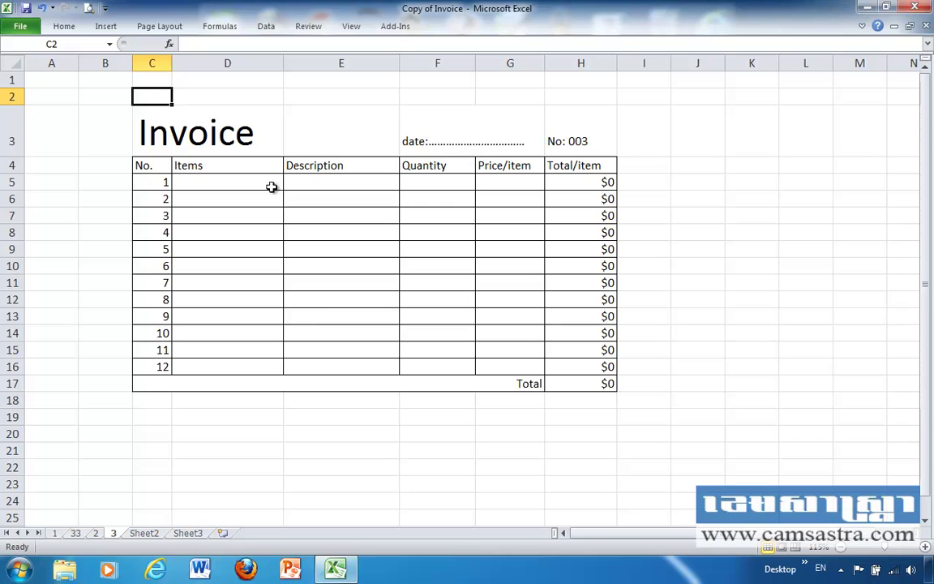